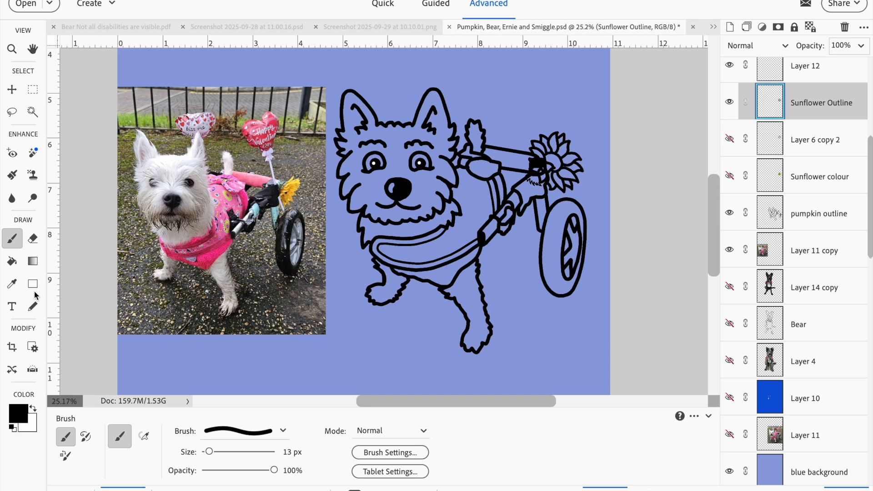
Fill the dog's face area with white using the Paint Bucket on the pumpkin outline layer.
{"action": "left_click", "coordinate": [12, 262]}
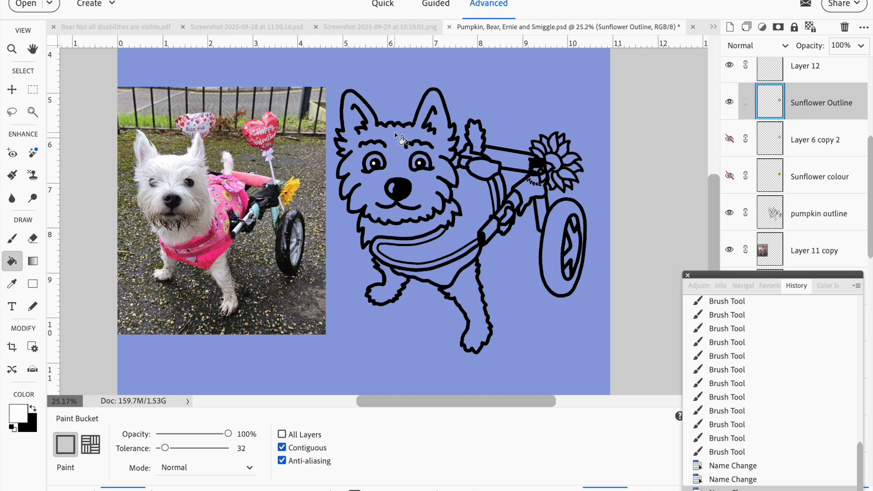
{"action": "left_click", "coordinate": [811, 220]}
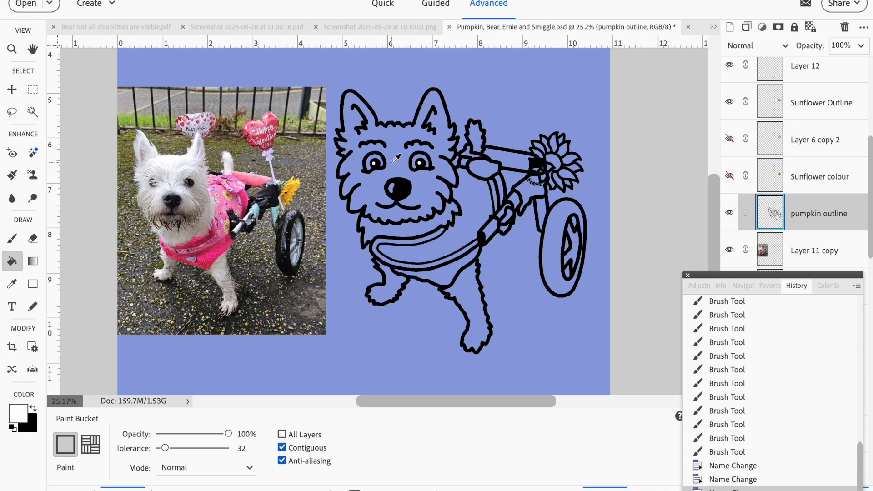
{"action": "scroll", "coordinate": [392, 163], "scroll_direction": "up", "scroll_amount": 2}
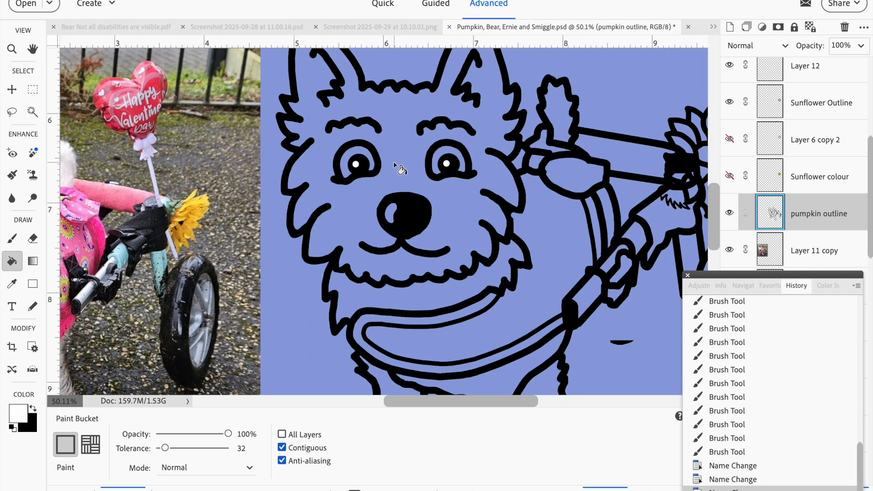
{"action": "left_click", "coordinate": [395, 162]}
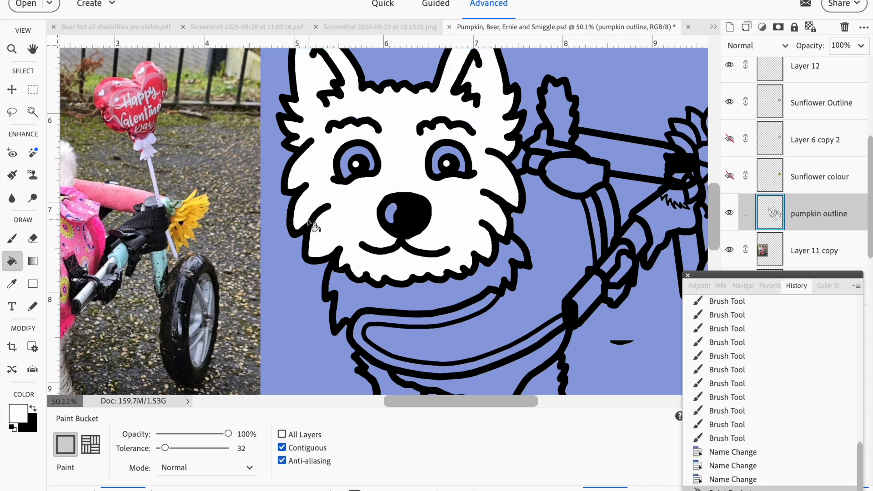
Zoom in closely to examine the edges of the white fill against the black outline.
{"action": "scroll", "coordinate": [301, 218], "scroll_direction": "up", "scroll_amount": 5}
{"action": "scroll", "coordinate": [301, 216], "scroll_direction": "up", "scroll_amount": 5}
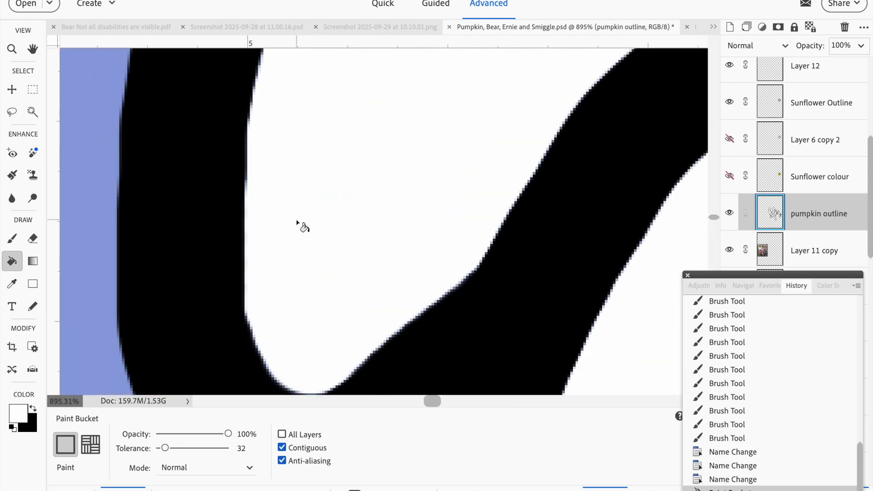
{"action": "scroll", "coordinate": [214, 170], "scroll_direction": "down", "scroll_amount": 5}
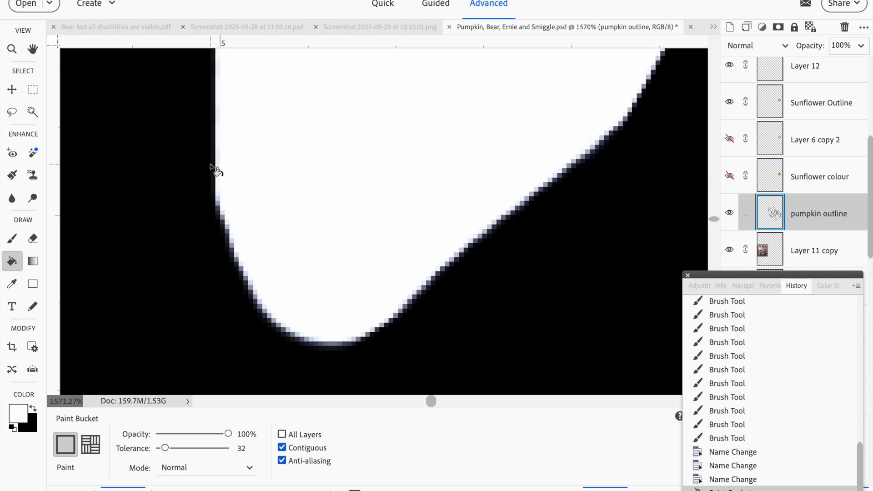
{"action": "scroll", "coordinate": [234, 231], "scroll_direction": "up", "scroll_amount": 2}
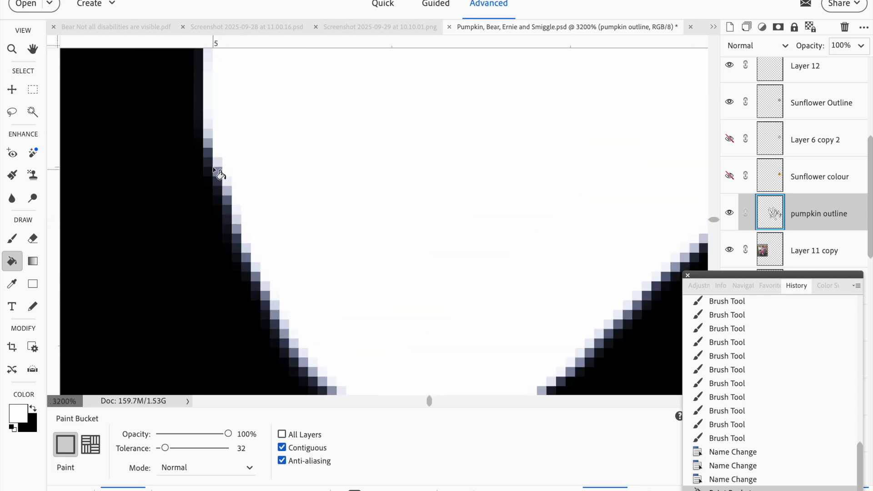
{"action": "scroll", "coordinate": [352, 236], "scroll_direction": "down", "scroll_amount": 4}
{"action": "scroll", "coordinate": [348, 233], "scroll_direction": "down", "scroll_amount": 8}
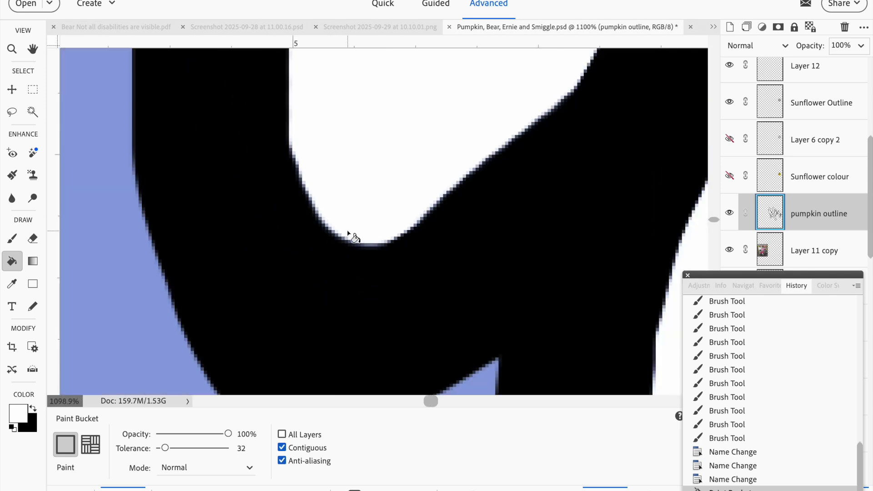
{"action": "scroll", "coordinate": [354, 236], "scroll_direction": "down", "scroll_amount": 4}
{"action": "scroll", "coordinate": [354, 237], "scroll_direction": "right", "scroll_amount": 6}
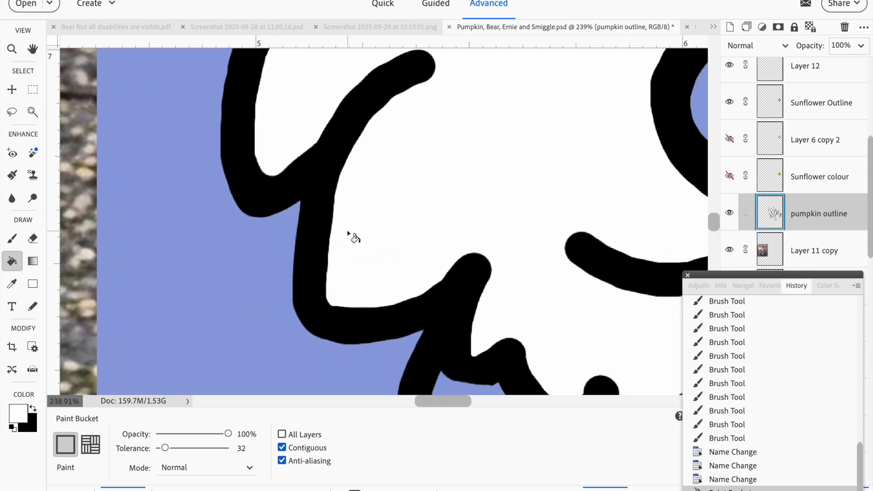
{"action": "scroll", "coordinate": [359, 230], "scroll_direction": "down", "scroll_amount": 2}
{"action": "scroll", "coordinate": [372, 209], "scroll_direction": "up", "scroll_amount": 10}
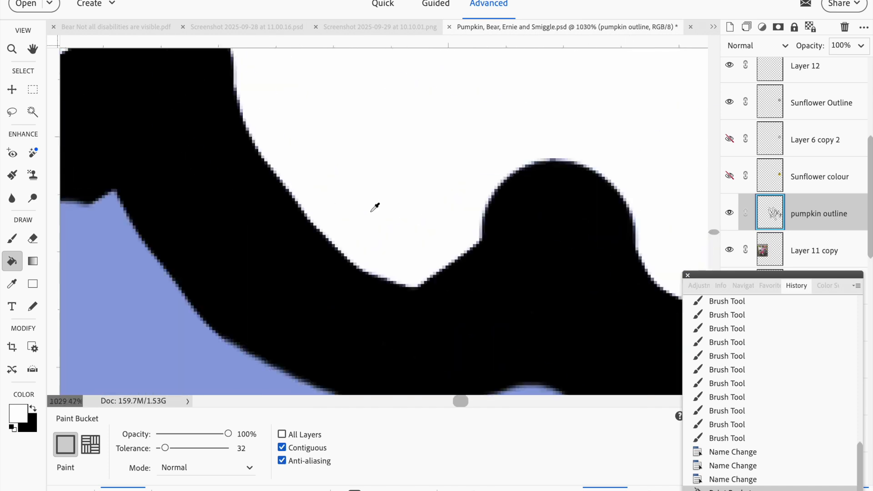
{"action": "scroll", "coordinate": [375, 207], "scroll_direction": "down", "scroll_amount": 6}
{"action": "left_click_drag", "start_coordinate": [712, 278], "coordinate": [485, 317]}
Temporarily show the blue Layer 10 to inspect the fill edges against it, then hide it again.
{"action": "left_click", "coordinate": [729, 397]}
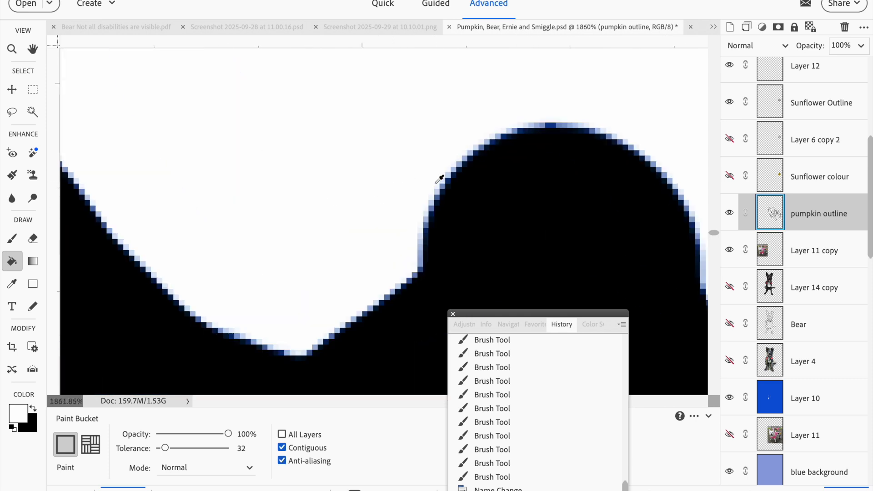
{"action": "scroll", "coordinate": [439, 180], "scroll_direction": "up", "scroll_amount": 5}
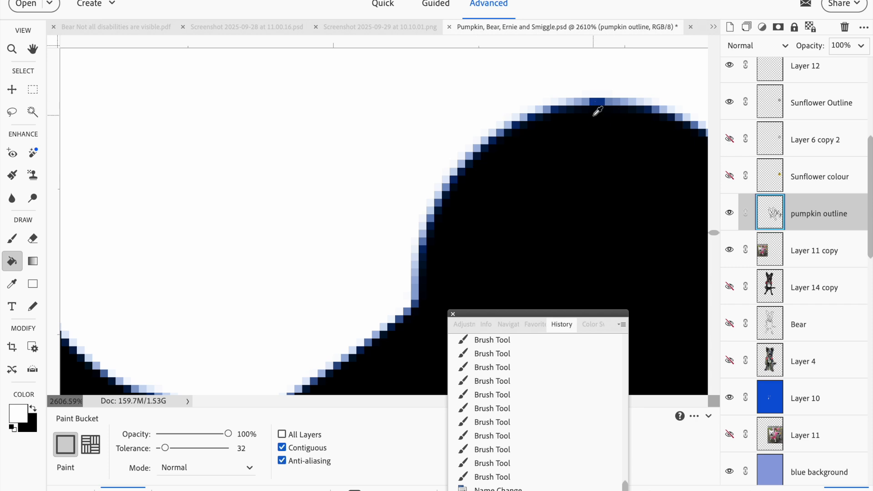
{"action": "scroll", "coordinate": [599, 122], "scroll_direction": "down", "scroll_amount": 3}
{"action": "scroll", "coordinate": [599, 122], "scroll_direction": "down", "scroll_amount": 3}
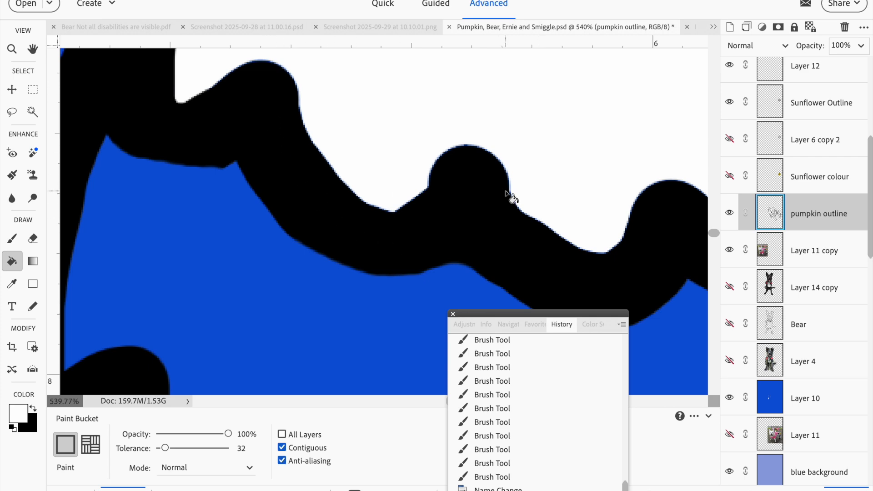
{"action": "scroll", "coordinate": [511, 198], "scroll_direction": "down", "scroll_amount": 6}
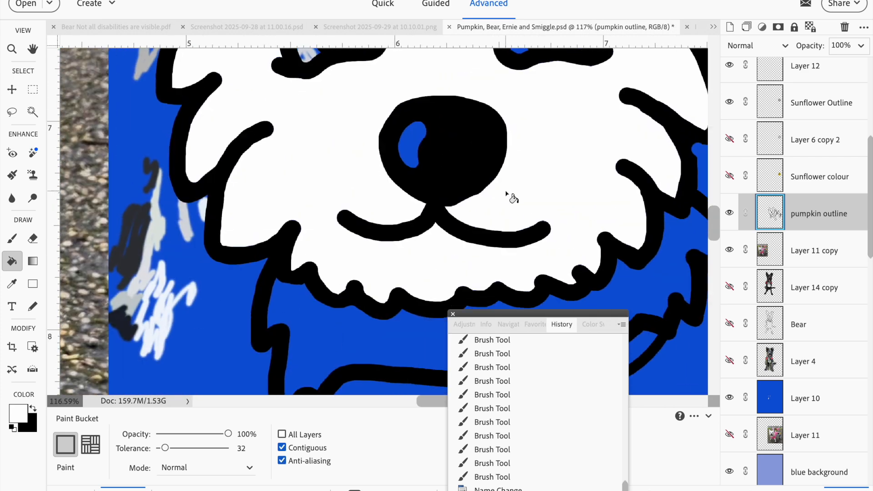
{"action": "left_click", "coordinate": [729, 398]}
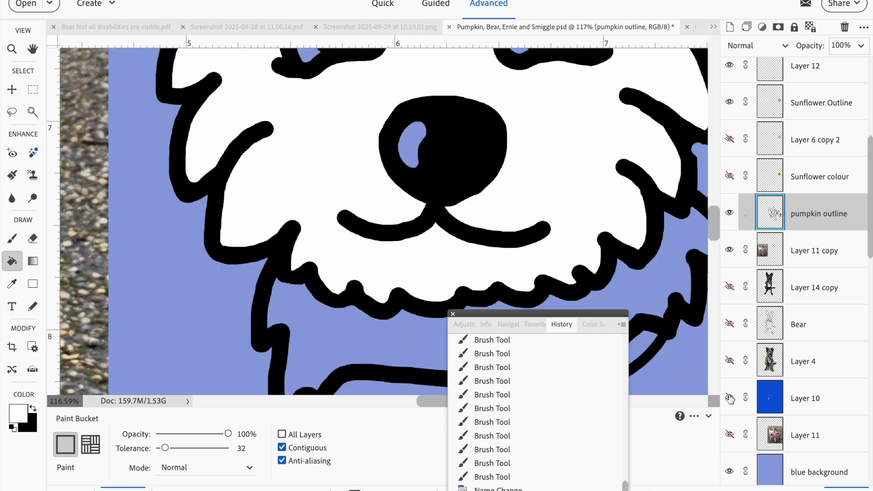
Undo the white Paint Bucket fill.
{"action": "scroll", "coordinate": [542, 238], "scroll_direction": "down", "scroll_amount": 3}
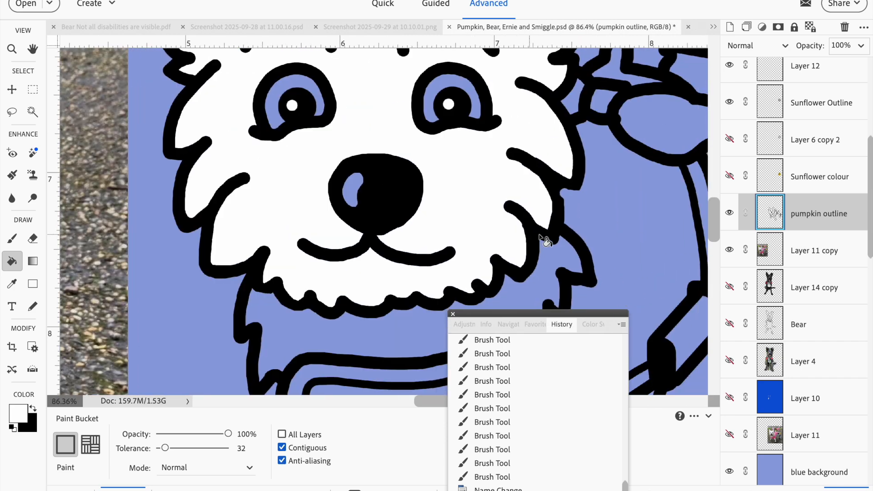
{"action": "scroll", "coordinate": [542, 238], "scroll_direction": "down", "scroll_amount": 2}
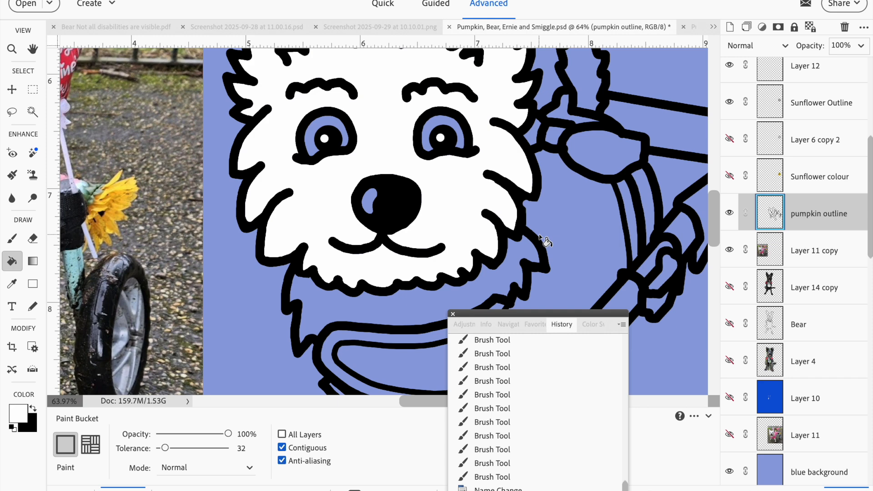
{"action": "key", "text": "ctrl+z"}
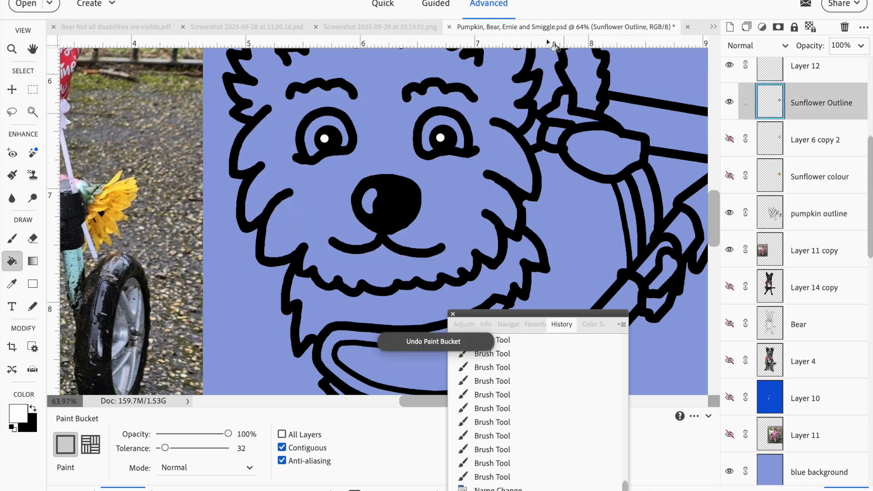
{"action": "left_click", "coordinate": [220, 0]}
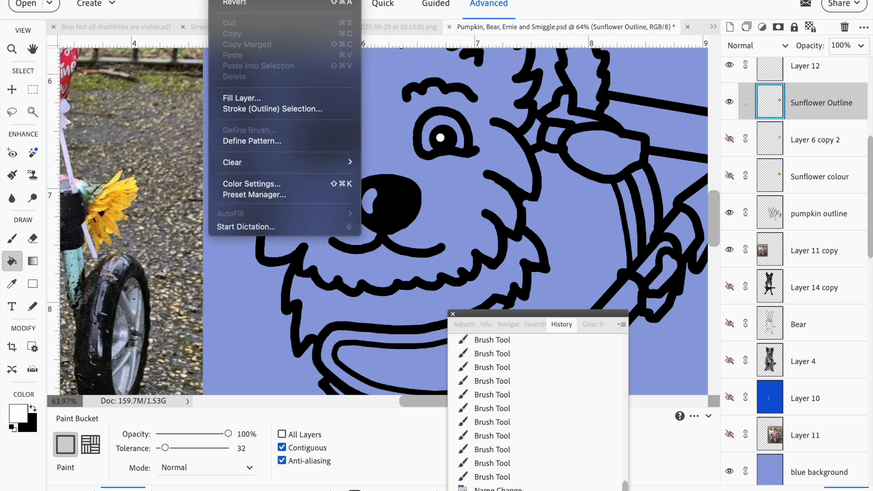
{"action": "left_click", "coordinate": [556, 10]}
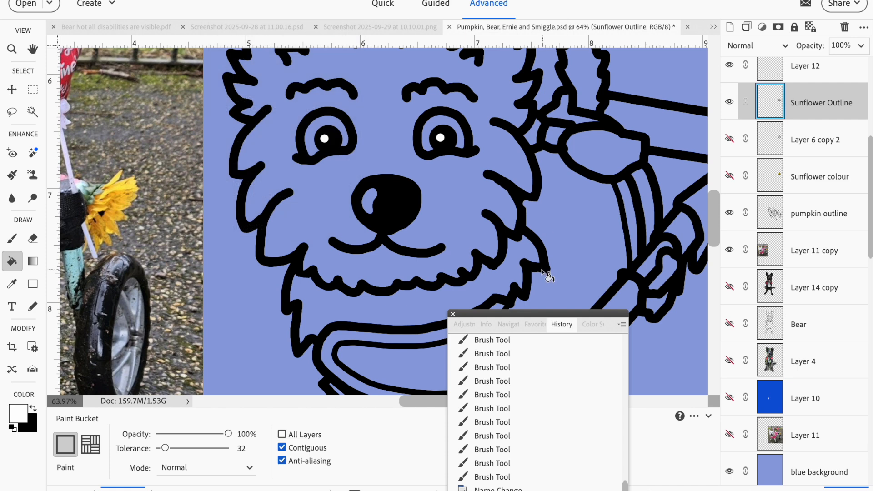
{"action": "left_click_drag", "start_coordinate": [530, 315], "coordinate": [766, 285]}
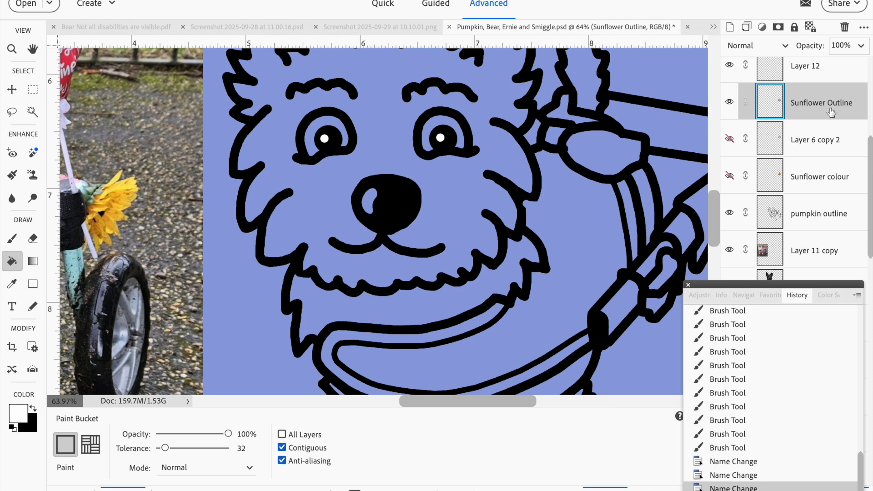
Select the Magic Wand tool and add a new blank layer above the pumpkin outline layer.
{"action": "left_click", "coordinate": [812, 216]}
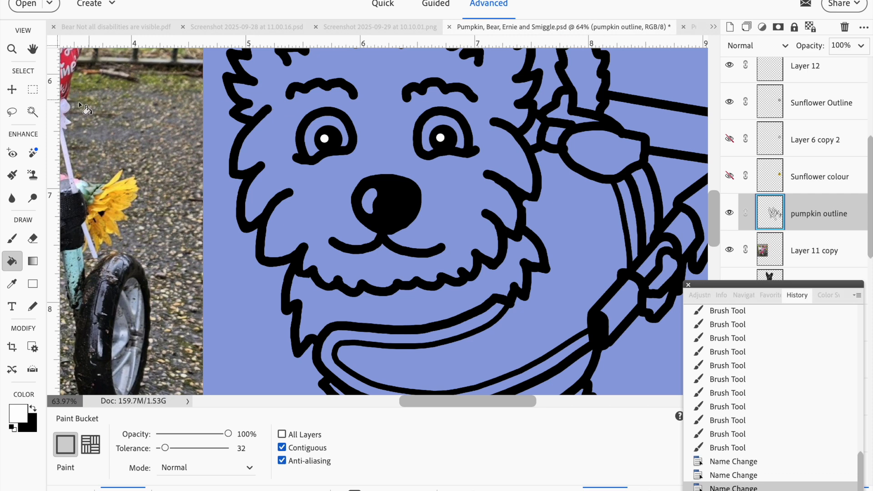
{"action": "left_click", "coordinate": [30, 114]}
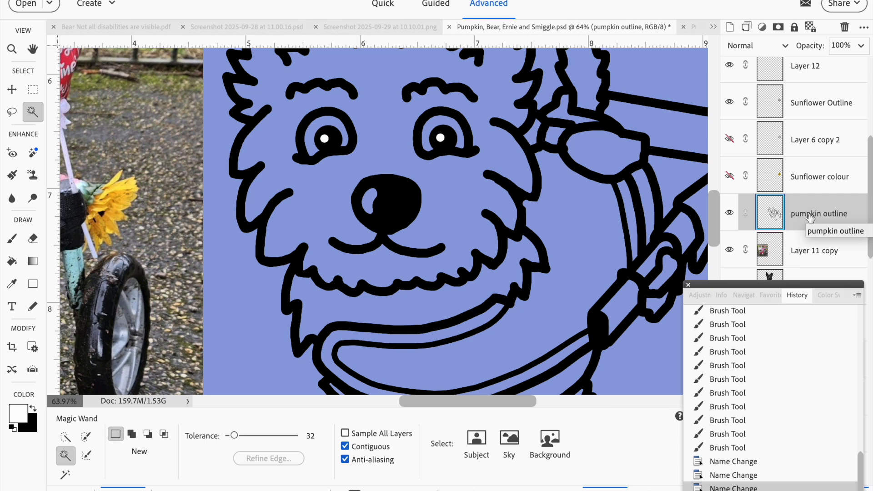
{"action": "key", "text": "ctrl+shift+n"}
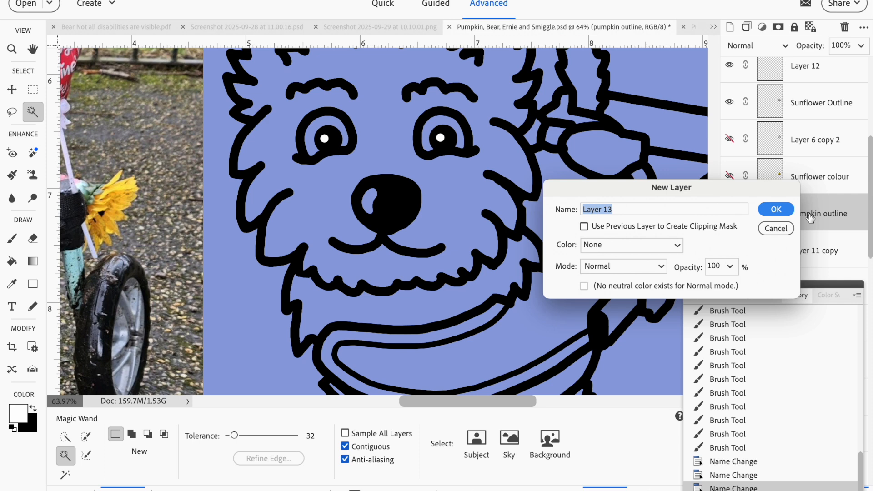
{"action": "left_click", "coordinate": [778, 210]}
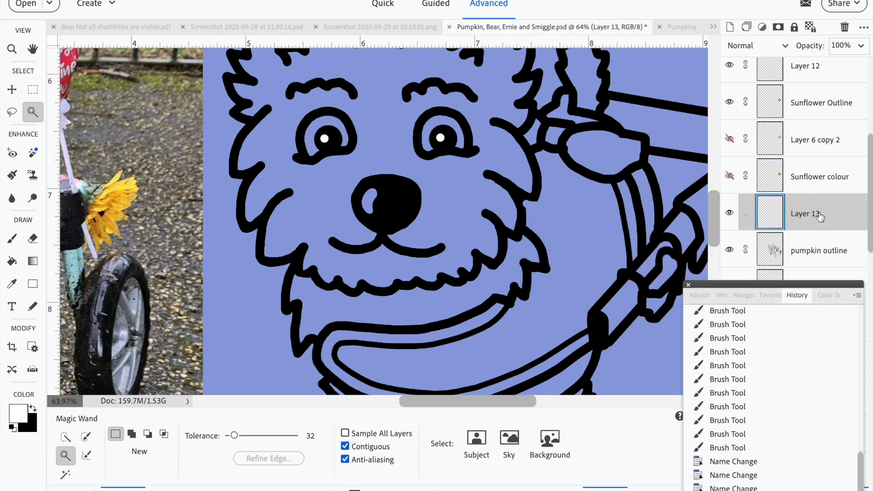
Duplicate the pumpkin outline layer, keeping the default copy name.
{"action": "left_click", "coordinate": [832, 248]}
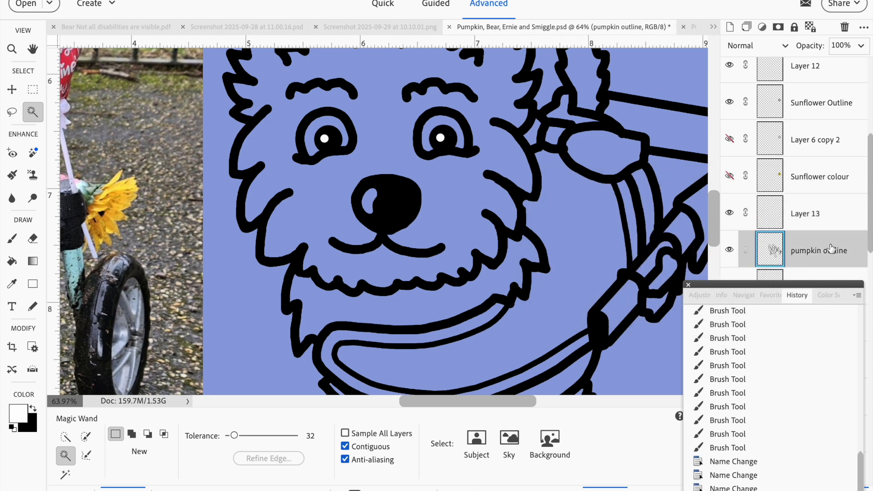
{"action": "right_click", "coordinate": [832, 248]}
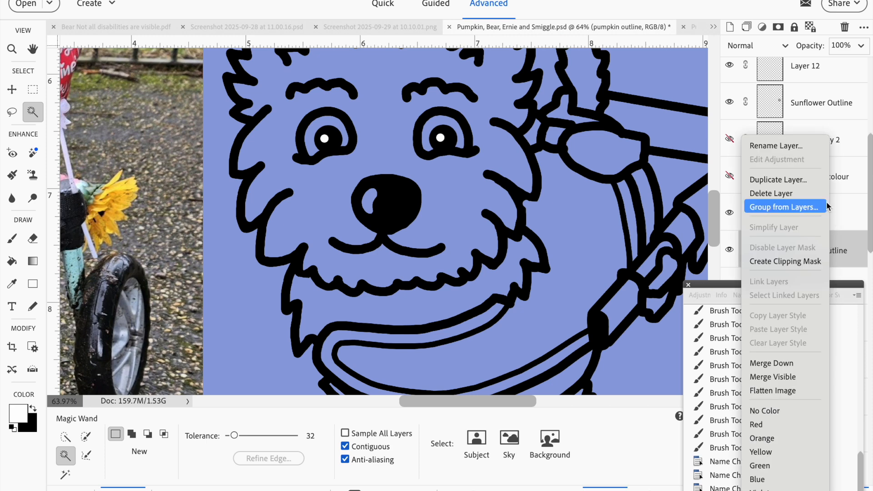
{"action": "left_click", "coordinate": [846, 258]}
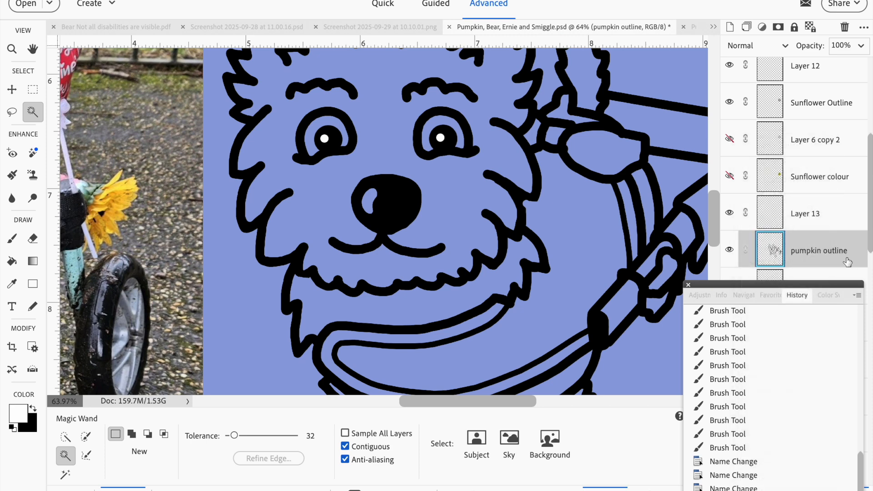
{"action": "right_click", "coordinate": [846, 261]}
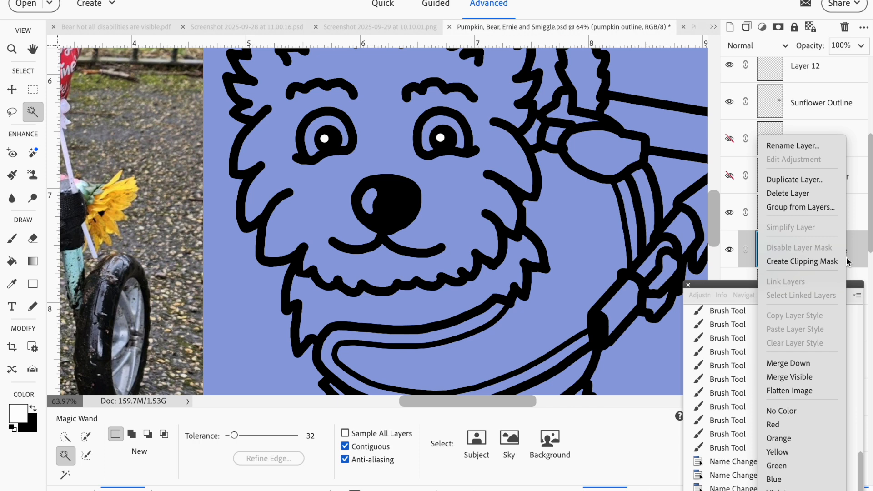
{"action": "left_click", "coordinate": [812, 181]}
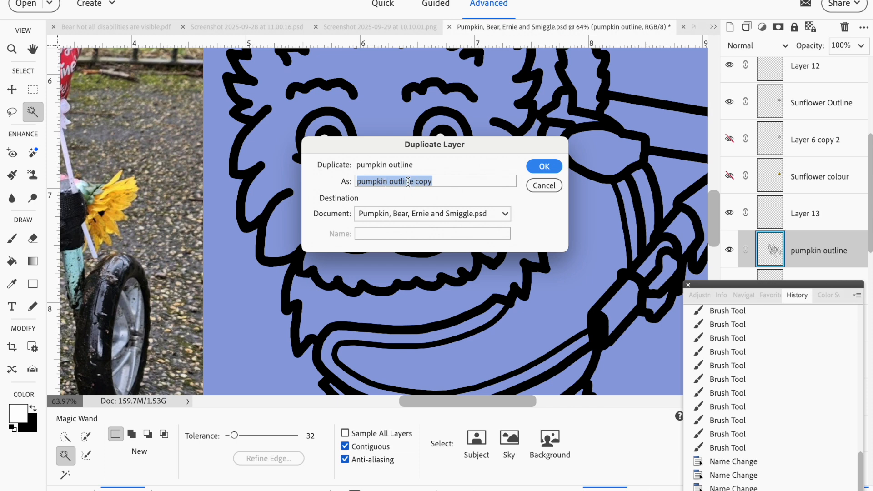
{"action": "left_click", "coordinate": [548, 167]}
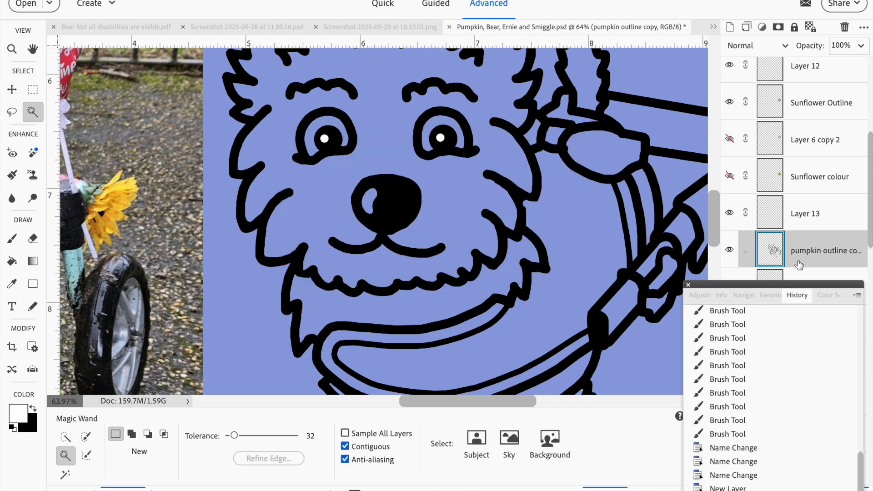
Move the pumpkin outline copy layer below the original pumpkin outline layer.
{"action": "scroll", "coordinate": [830, 253], "scroll_direction": "down", "scroll_amount": 3}
{"action": "left_click_drag", "start_coordinate": [833, 182], "coordinate": [838, 223]}
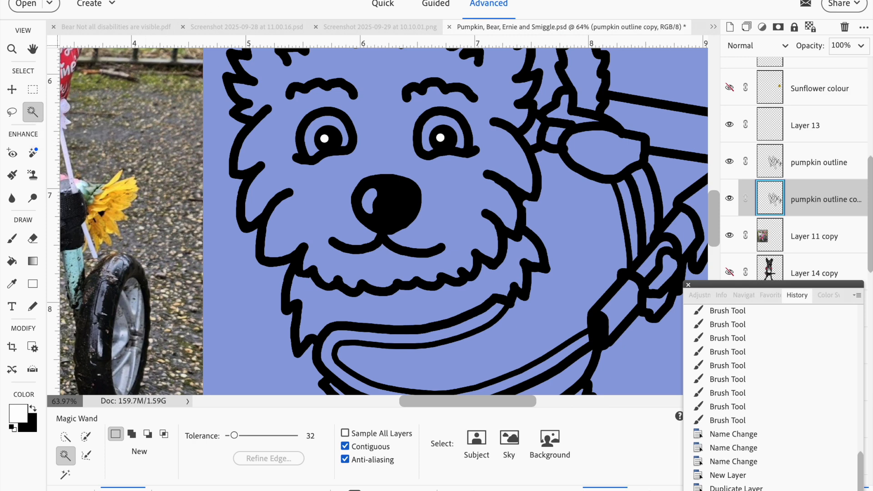
{"action": "left_click", "coordinate": [357, 0]}
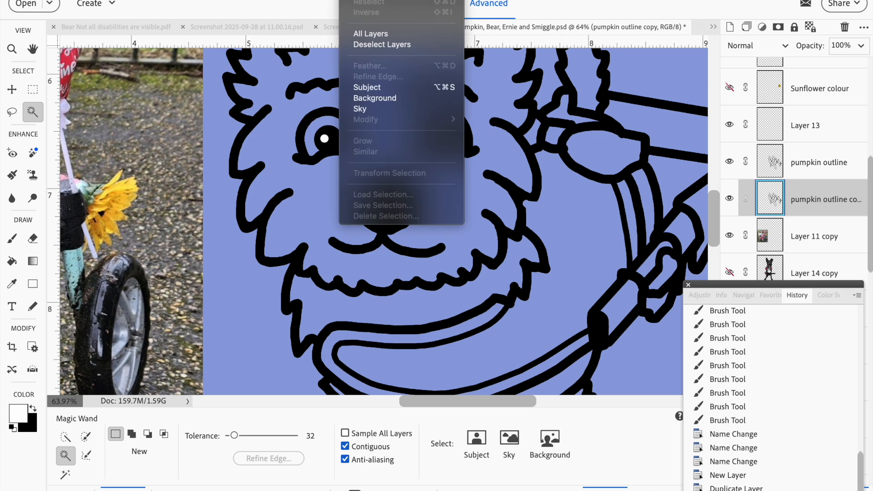
{"action": "left_click", "coordinate": [37, 116]}
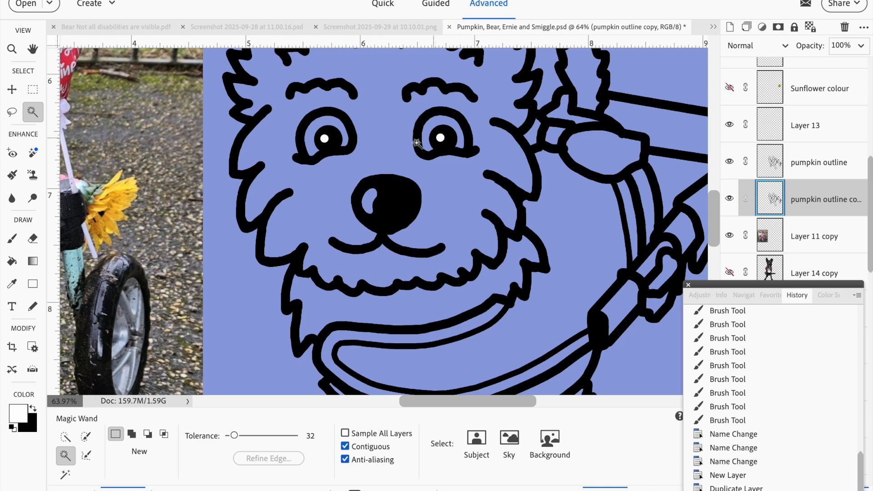
{"action": "key", "text": "ctrl+minus"}
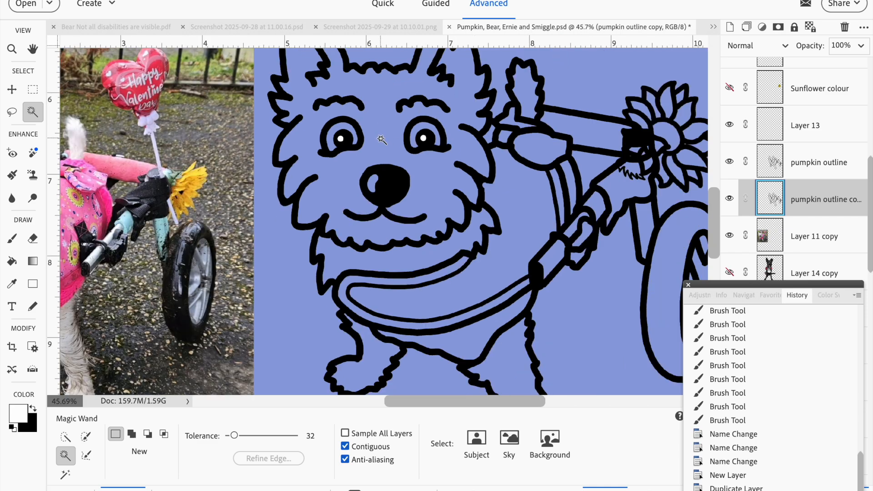
With the Magic Wand, select the inside of the dog's head, then add its eyes, body, legs and tail areas to the selection.
{"action": "key", "text": "ctrl+minus"}
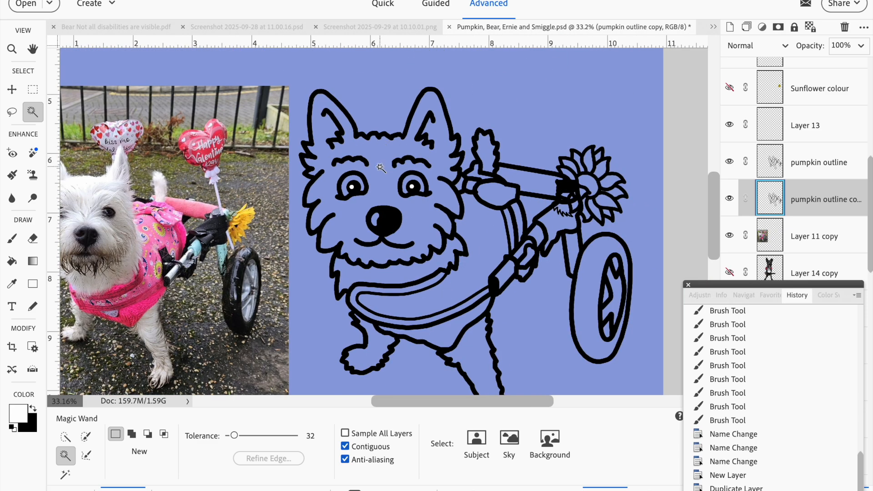
{"action": "left_click", "coordinate": [380, 168]}
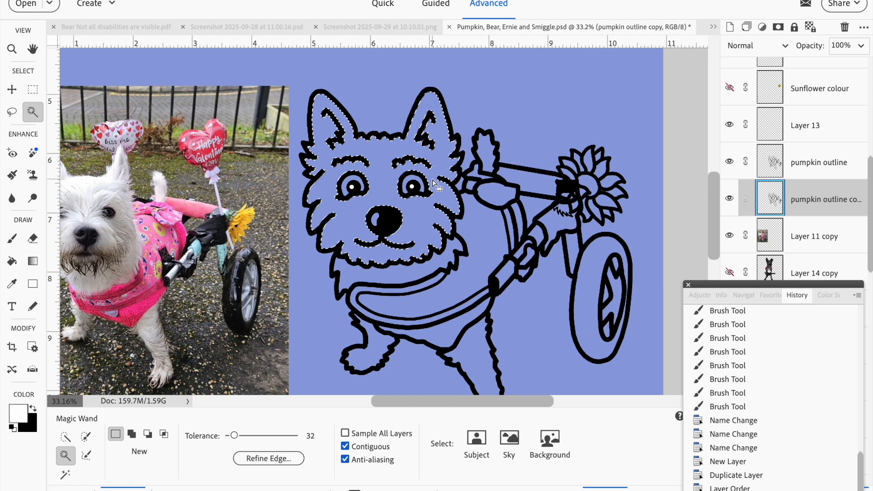
{"action": "scroll", "coordinate": [436, 184], "scroll_direction": "up", "scroll_amount": 1}
{"action": "scroll", "coordinate": [435, 184], "scroll_direction": "down", "scroll_amount": 2}
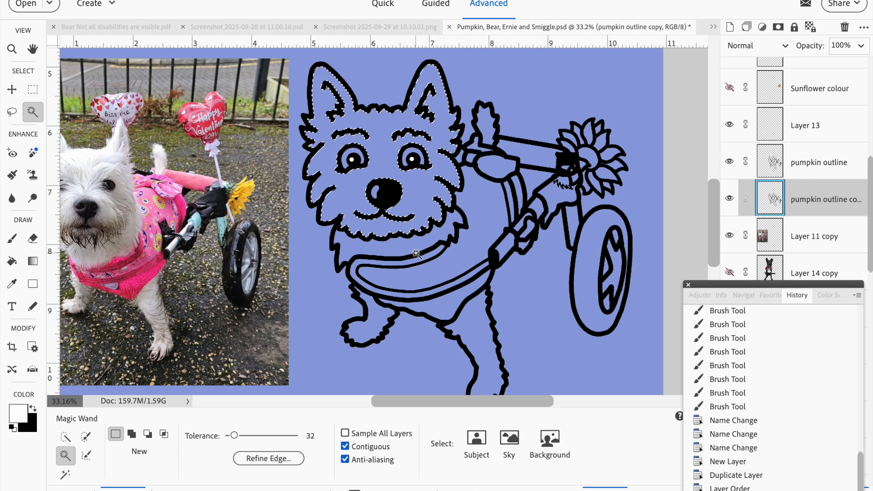
{"action": "key", "text": "shift"}
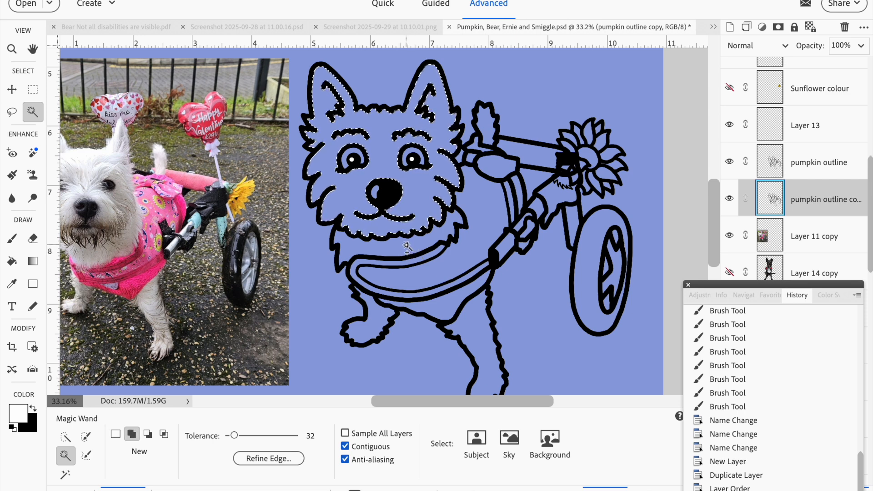
{"action": "left_click", "coordinate": [406, 245], "text": "shift"}
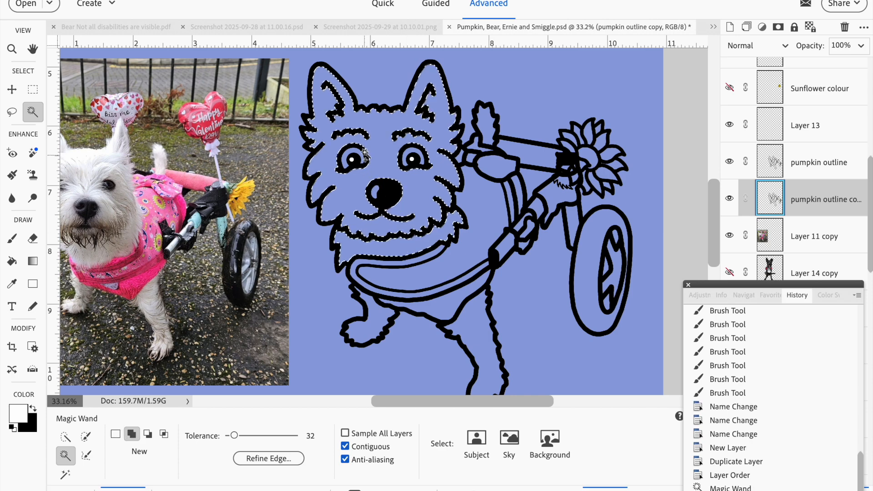
{"action": "left_click", "coordinate": [384, 155], "text": "shift"}
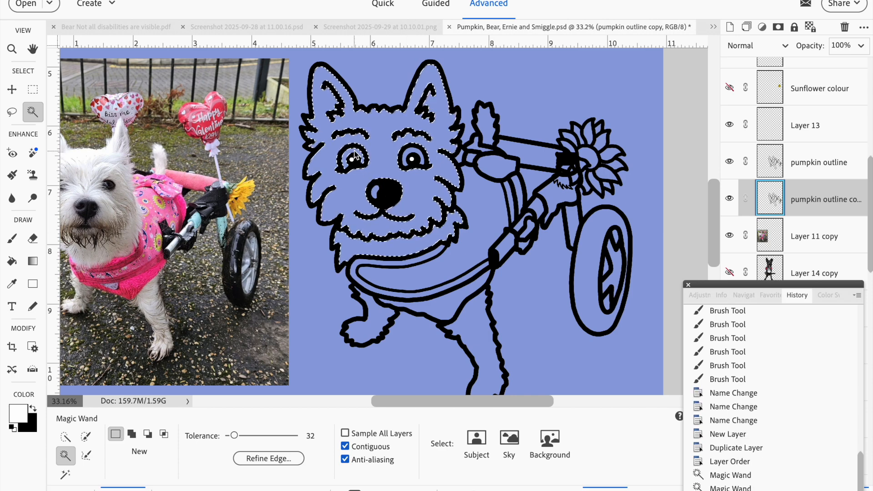
{"action": "left_click", "coordinate": [404, 157], "text": "shift"}
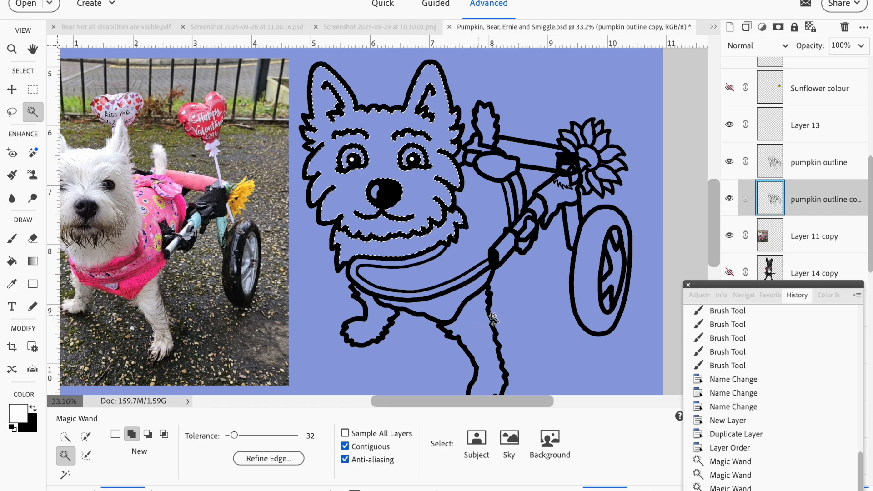
{"action": "left_click", "coordinate": [477, 335], "text": "shift"}
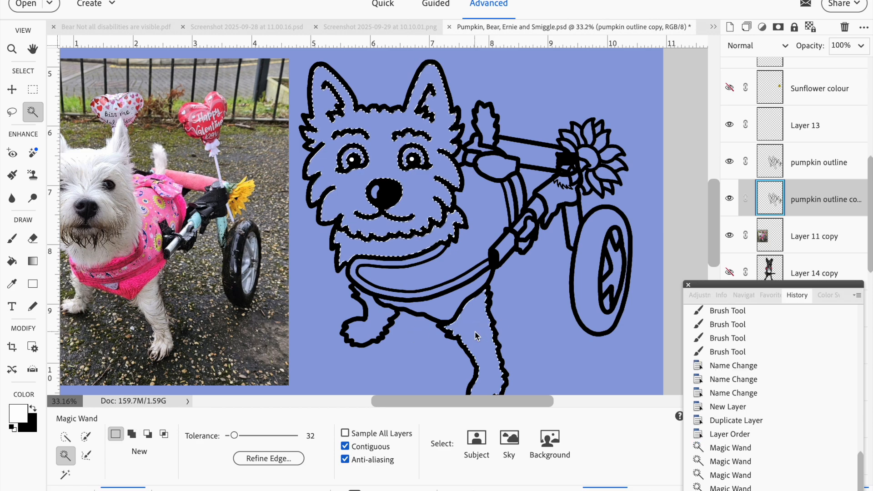
{"action": "left_click", "coordinate": [388, 314], "text": "shift"}
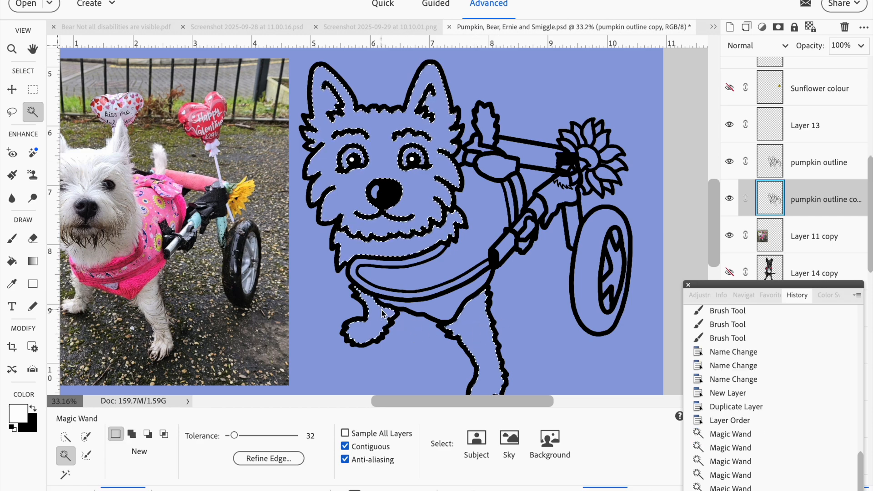
{"action": "left_click", "coordinate": [487, 121], "text": "shift"}
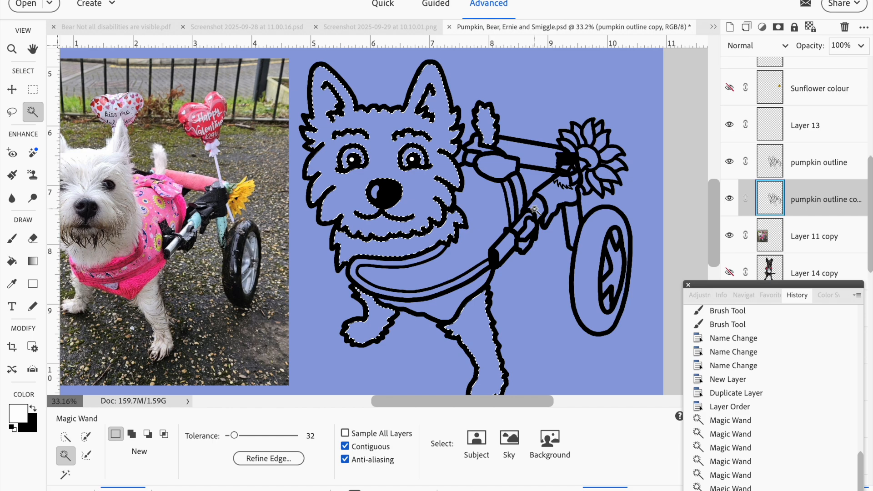
Expand the selection by 4 pixels.
{"action": "scroll", "coordinate": [535, 208], "scroll_direction": "down", "scroll_amount": 1}
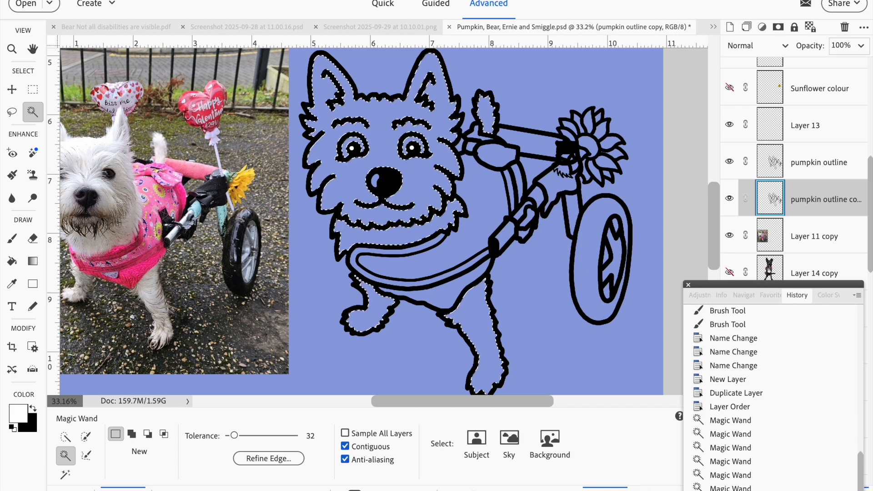
{"action": "left_click", "coordinate": [354, 1]}
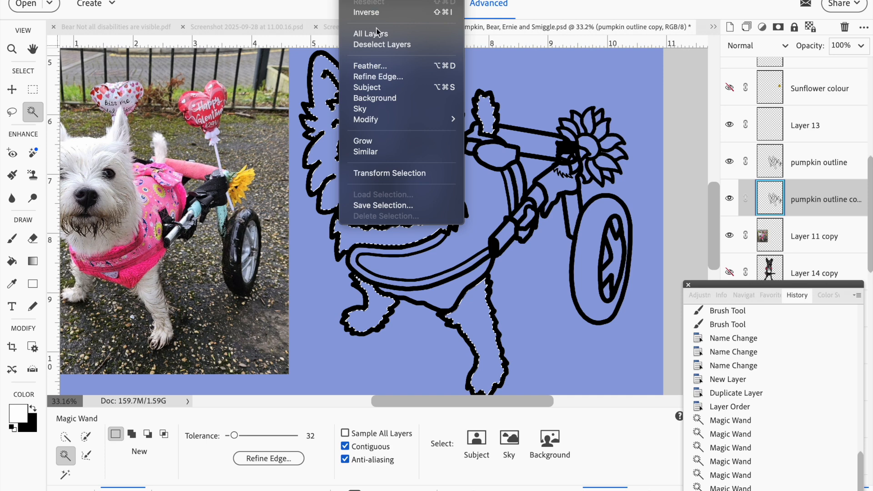
{"action": "mouse_move", "coordinate": [375, 122]}
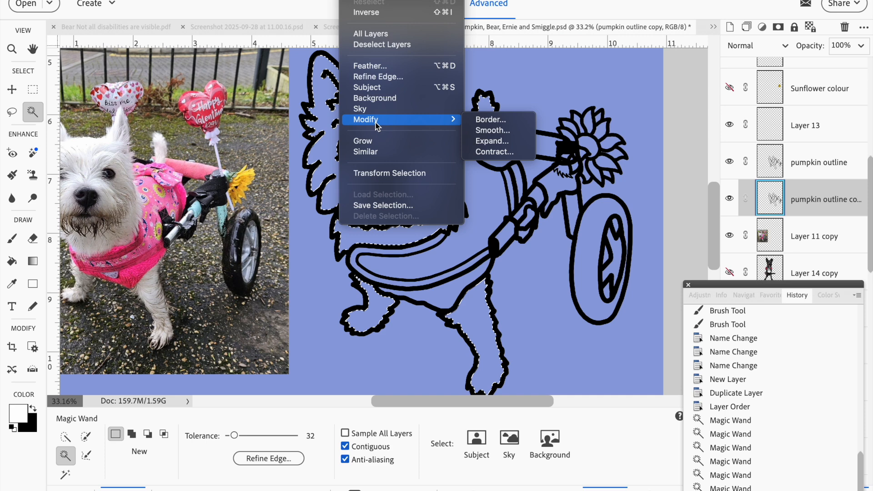
{"action": "left_click", "coordinate": [504, 144]}
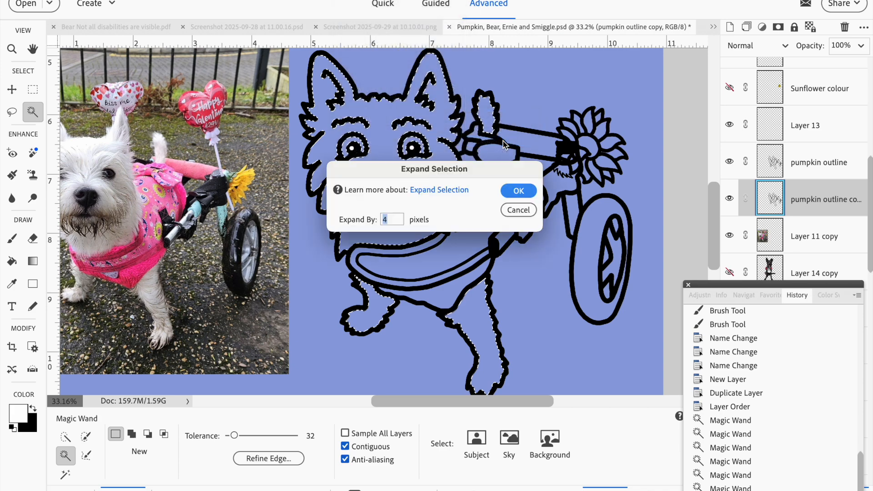
{"action": "type", "text": "4"}
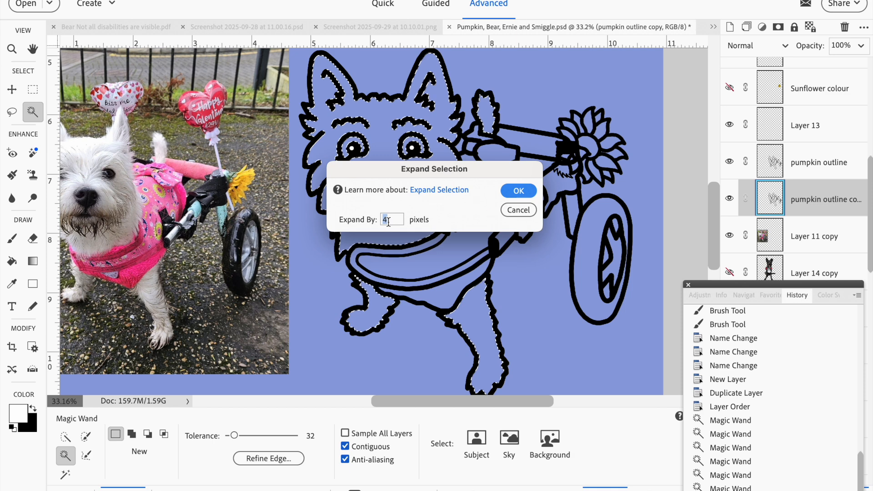
{"action": "left_click", "coordinate": [519, 191]}
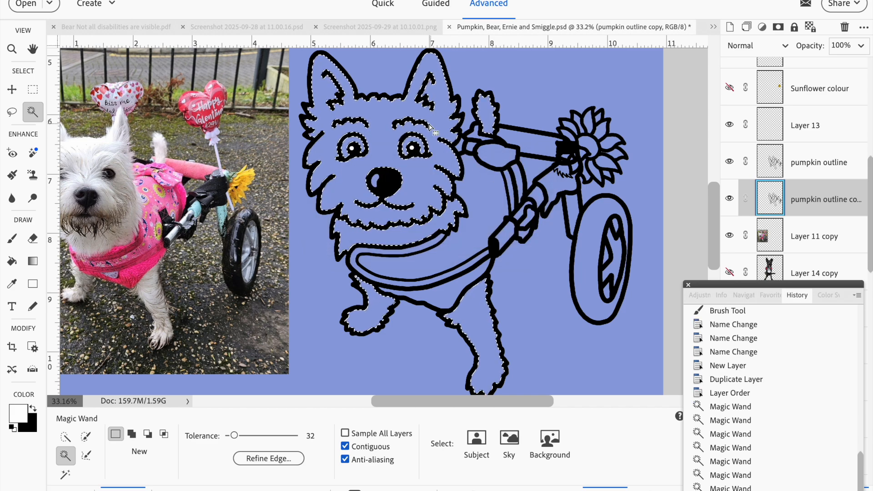
Fill the expanded selection with white on the pumpkin outline copy layer.
{"action": "scroll", "coordinate": [412, 122], "scroll_direction": "up", "scroll_amount": 1}
{"action": "scroll", "coordinate": [413, 122], "scroll_direction": "up", "scroll_amount": 8}
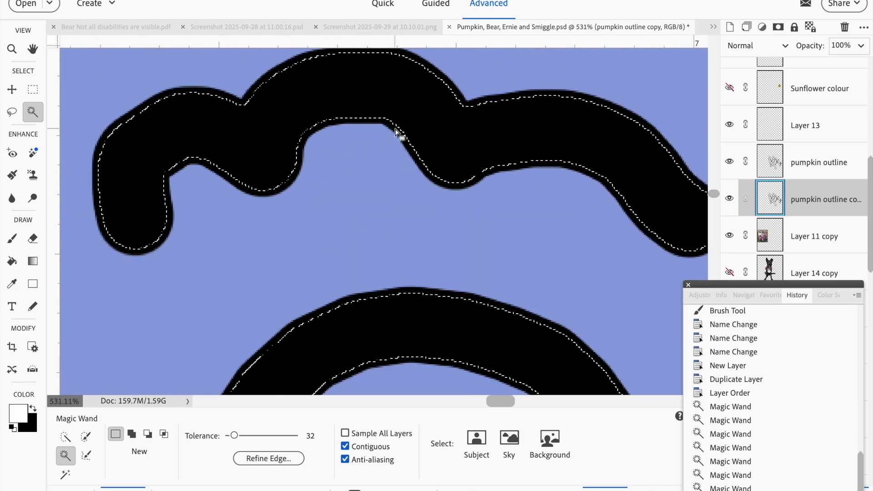
{"action": "scroll", "coordinate": [396, 132], "scroll_direction": "down", "scroll_amount": 5}
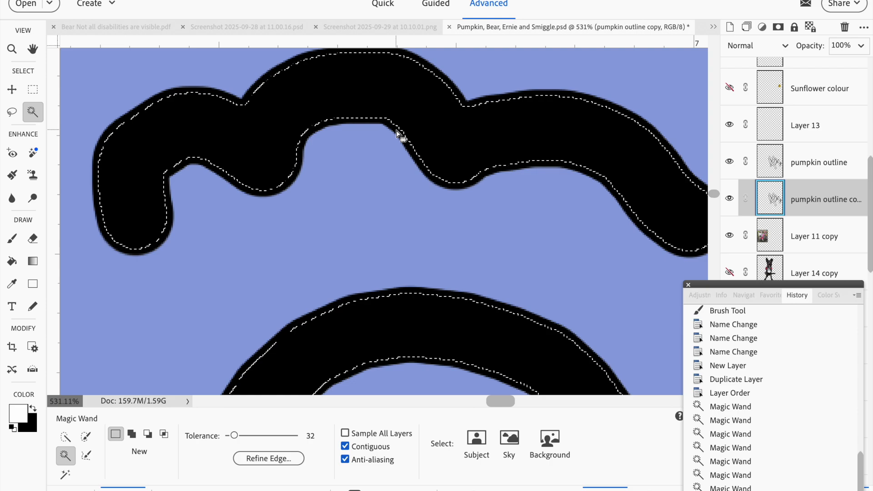
{"action": "scroll", "coordinate": [396, 132], "scroll_direction": "down", "scroll_amount": 4}
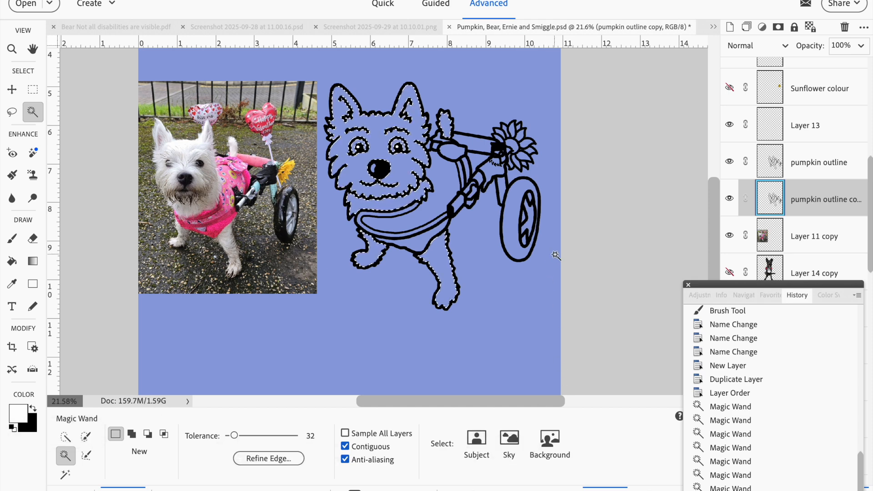
{"action": "key", "text": "alt"}
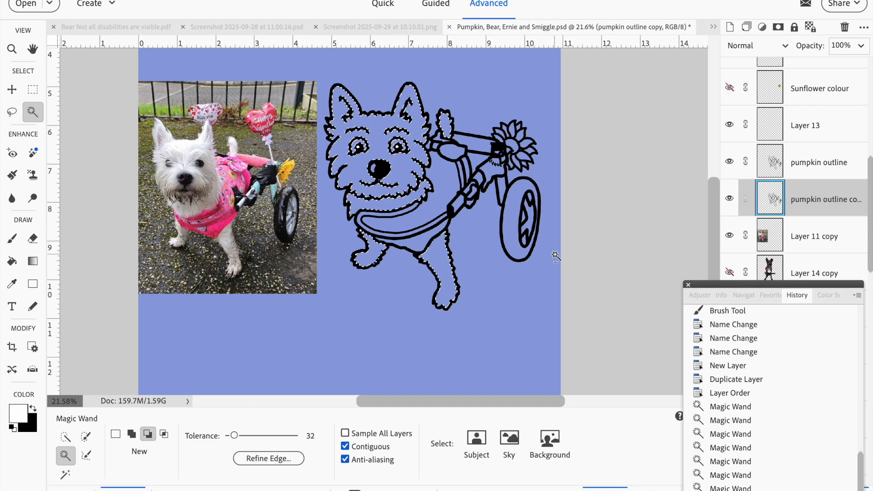
{"action": "key", "text": "alt+BackSpace"}
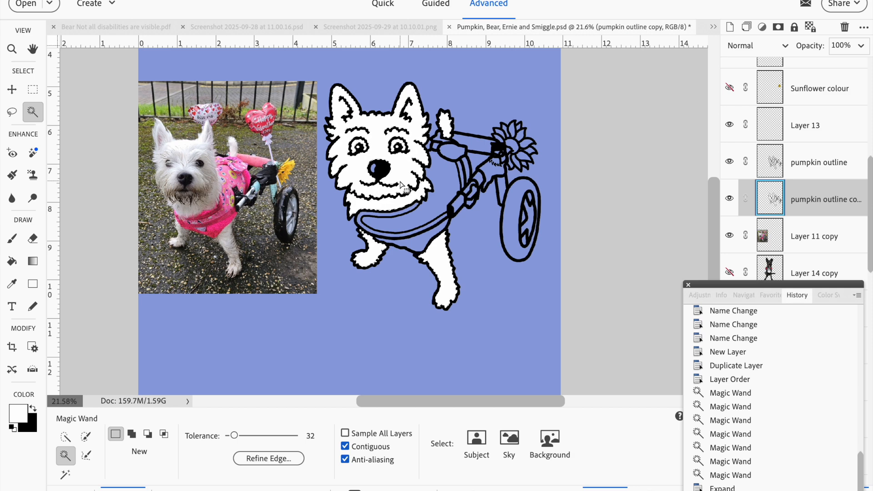
Deselect, and zoom in closely to inspect the white fill's edge along the black outline.
{"action": "key", "text": "super+d"}
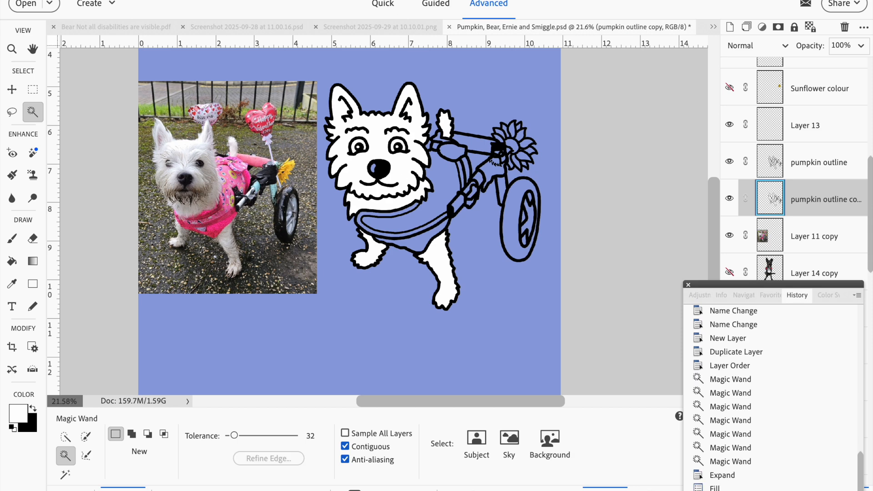
{"action": "left_click", "coordinate": [354, 0]}
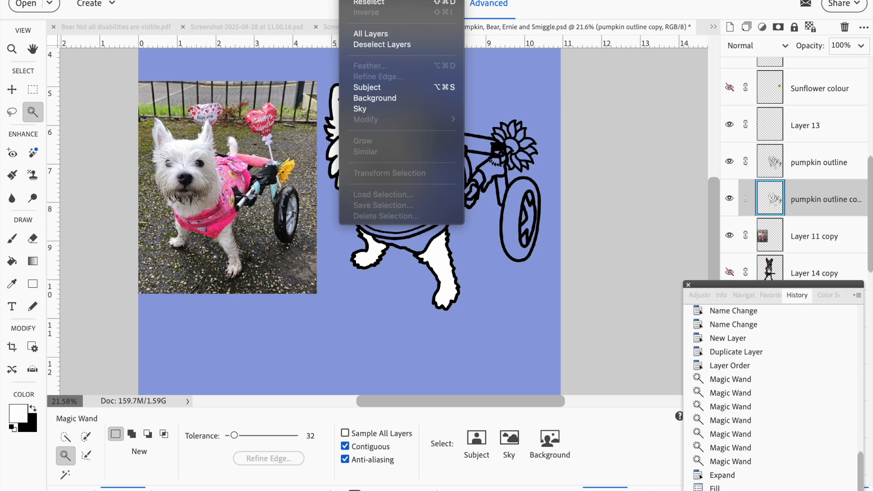
{"action": "left_click", "coordinate": [566, 13]}
{"action": "scroll", "coordinate": [386, 160], "scroll_direction": "up", "scroll_amount": 5}
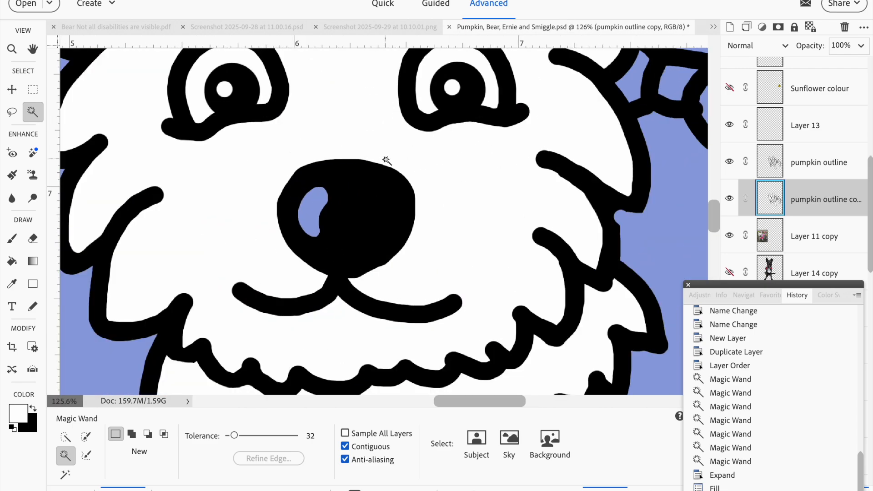
{"action": "scroll", "coordinate": [137, 213], "scroll_direction": "up", "scroll_amount": 6}
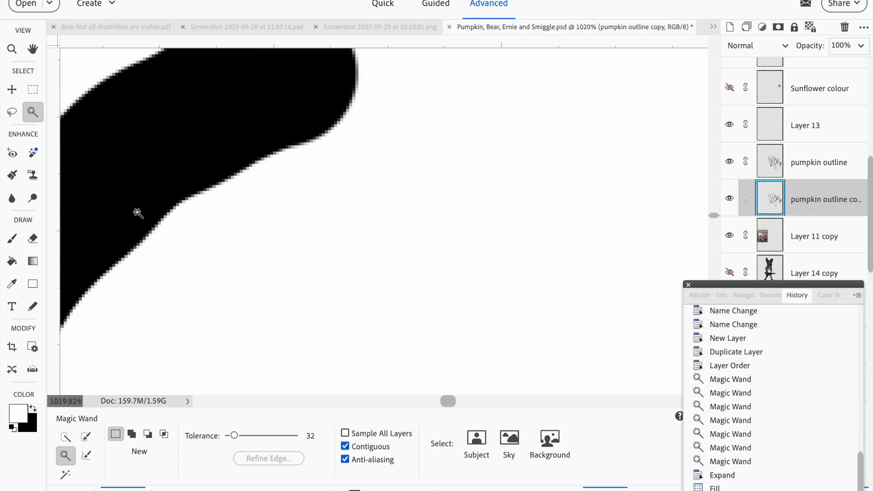
{"action": "scroll", "coordinate": [138, 213], "scroll_direction": "up", "scroll_amount": 3}
{"action": "scroll", "coordinate": [169, 288], "scroll_direction": "up", "scroll_amount": 1}
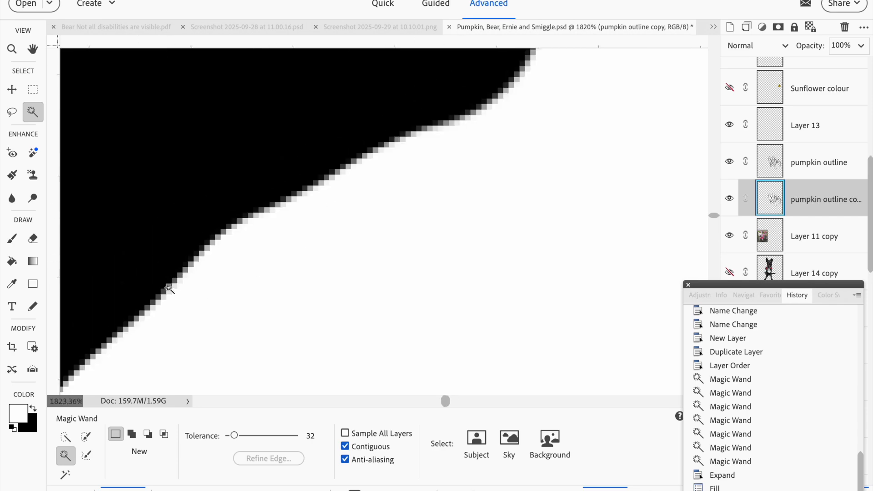
{"action": "scroll", "coordinate": [168, 288], "scroll_direction": "down", "scroll_amount": 5}
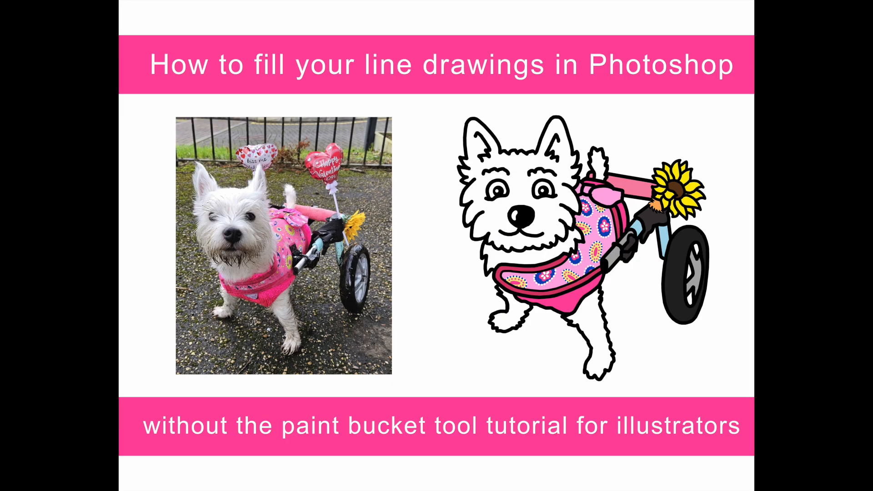